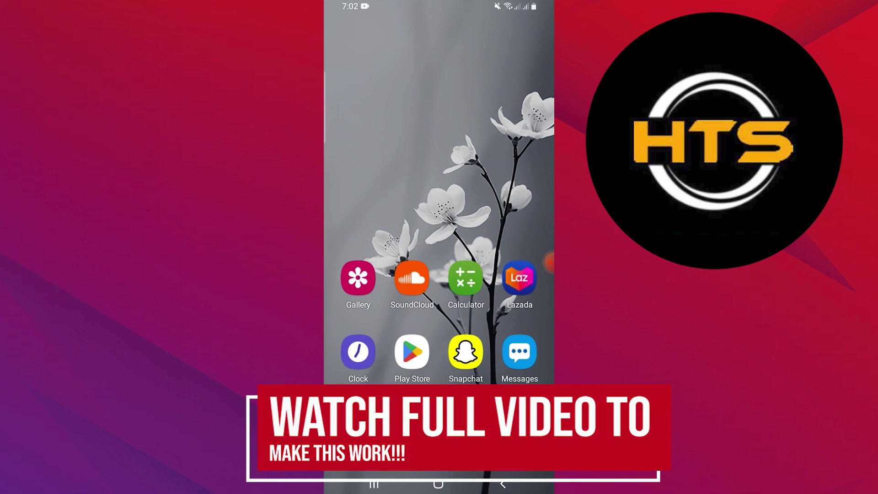
# Launch the Lazada app from the Android home screen
pyautogui.click(519, 277)
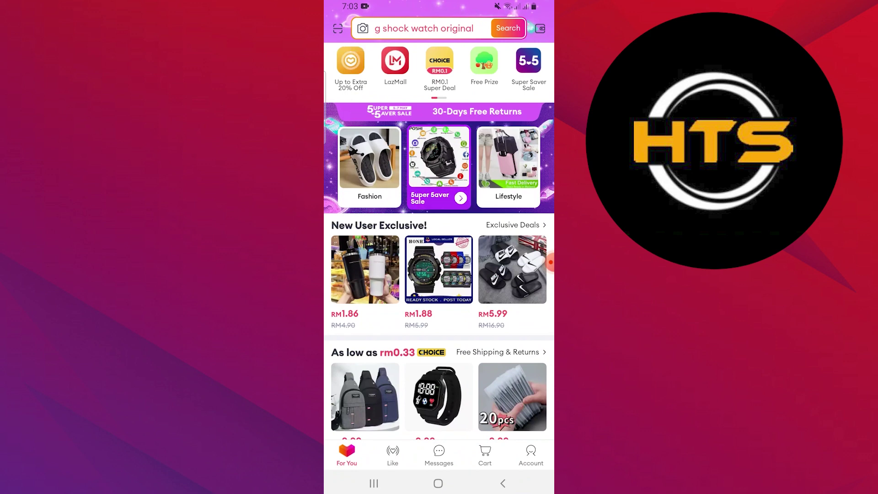
# Go from the Account page through Settings to Lazada's Help center
pyautogui.click(531, 455)
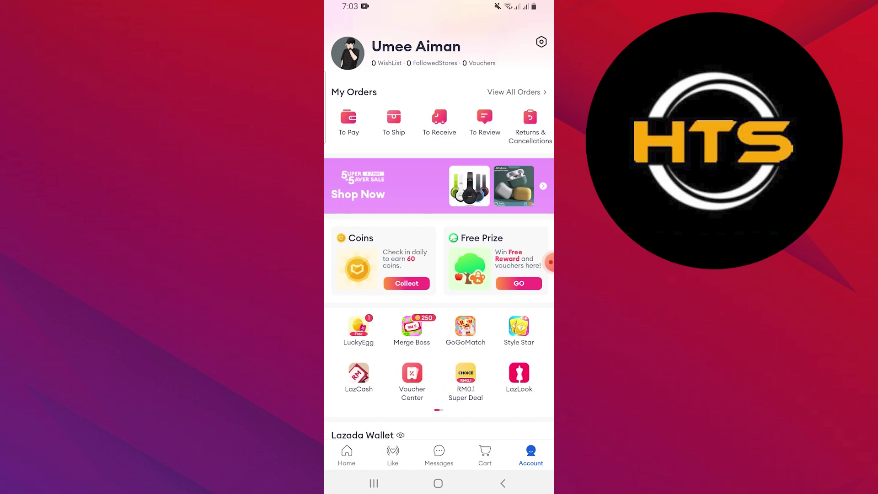
pyautogui.click(542, 42)
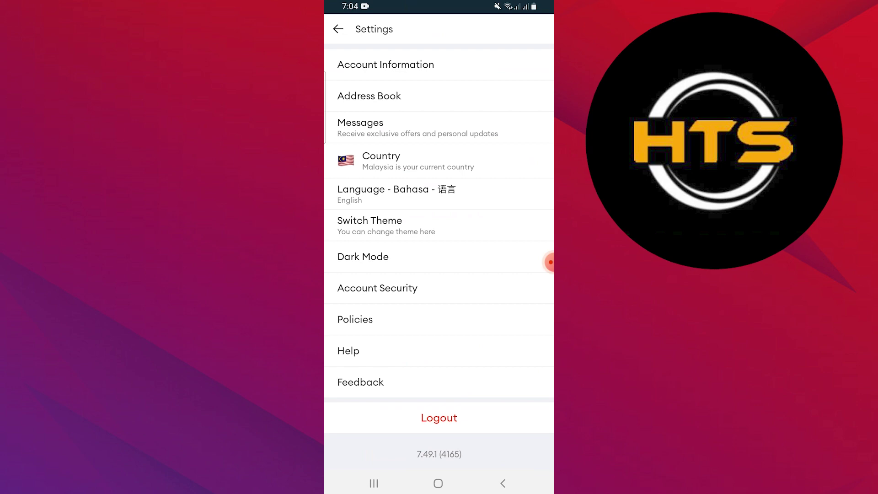
pyautogui.click(348, 351)
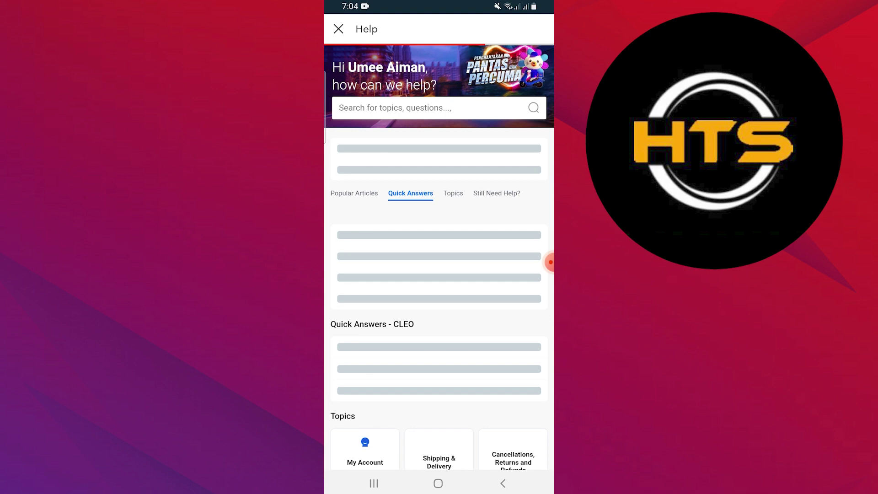
pyautogui.scroll(-5, 439, 274)
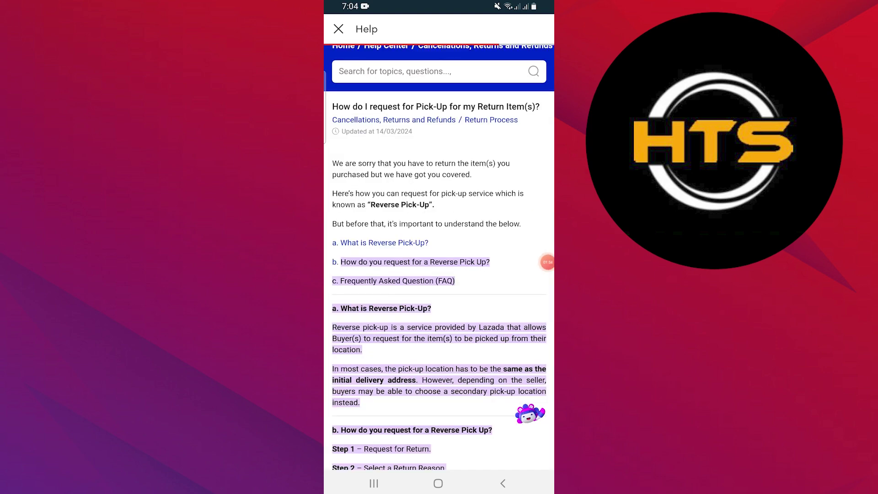
pyautogui.scroll(-3, 440, 258)
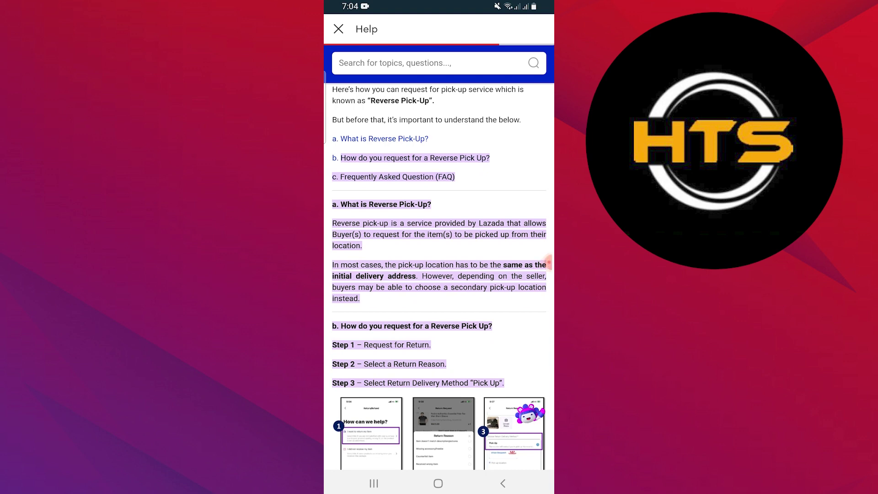
pyautogui.scroll(-2, 439, 274)
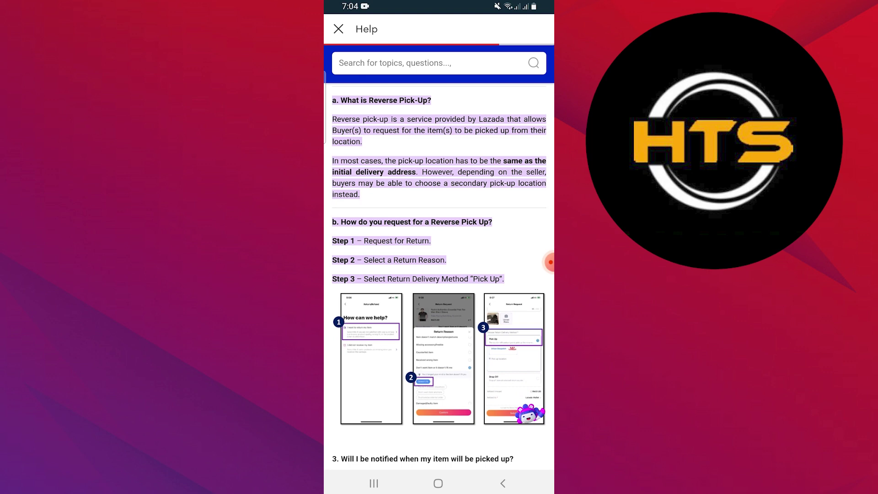
pyautogui.scroll(-1, 439, 275)
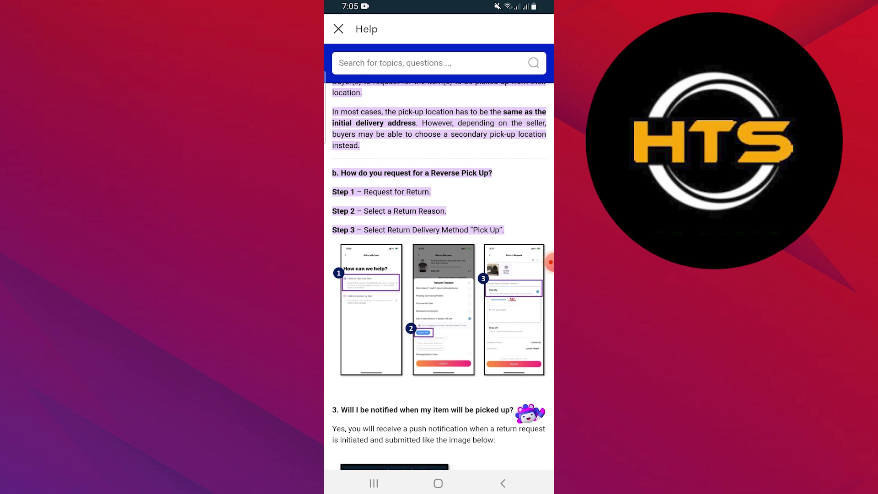
pyautogui.scroll(-5, 439, 275)
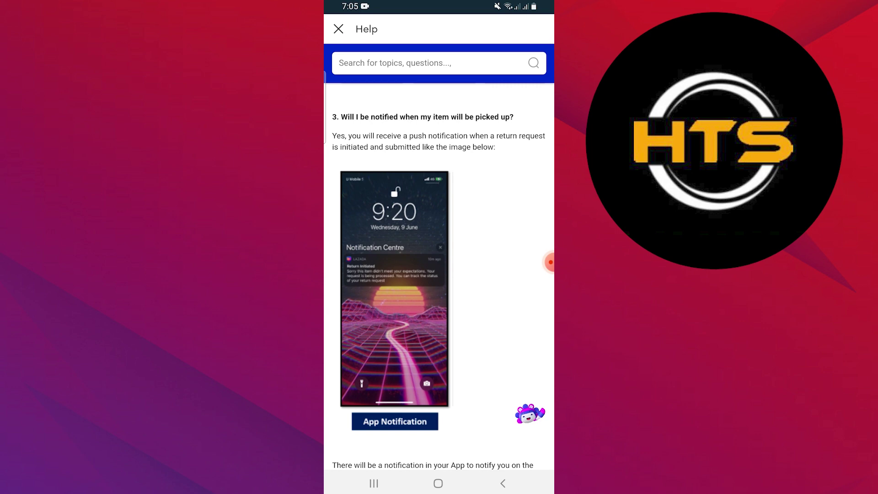
pyautogui.scroll(-5, 439, 275)
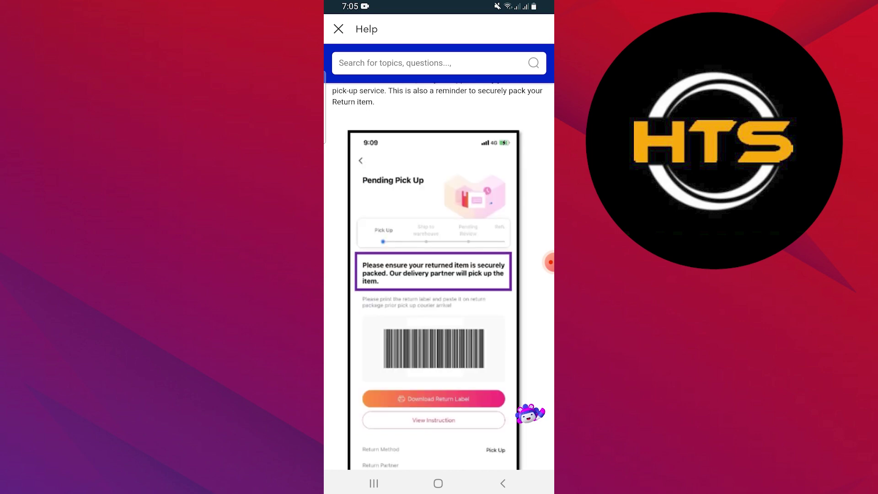
pyautogui.scroll(-1, 440, 275)
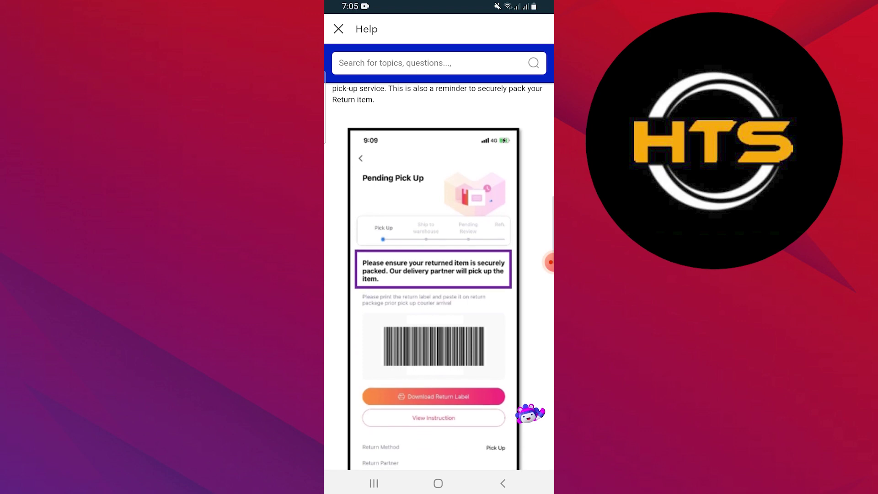
pyautogui.scroll(-1, 439, 275)
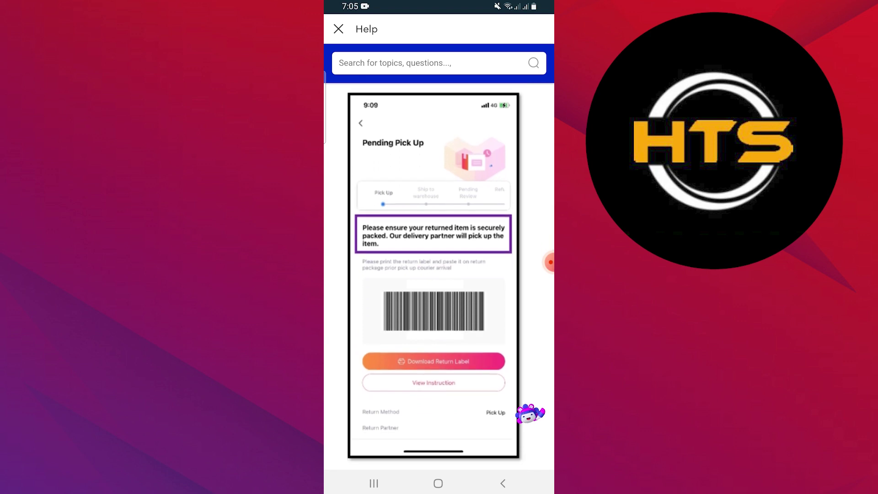